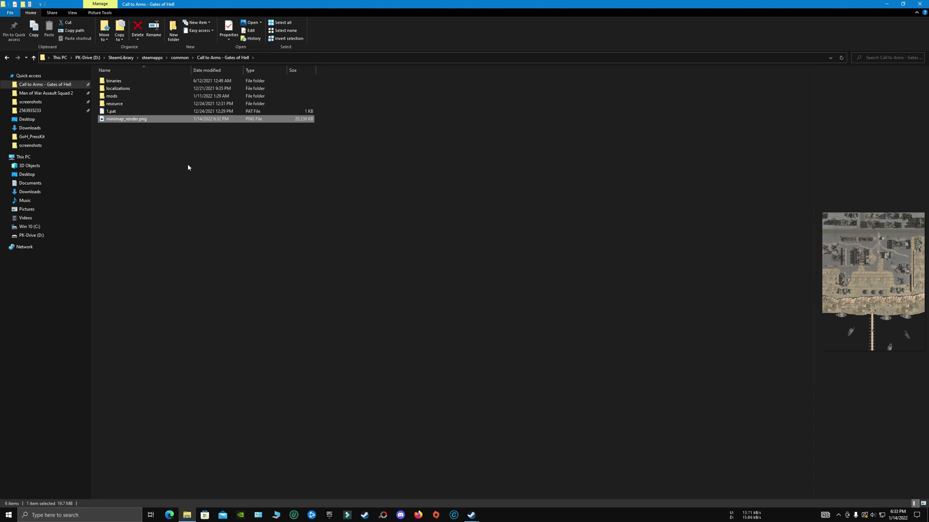
View the rendered map image minimap_render.png at full size and close it.
key(Return)
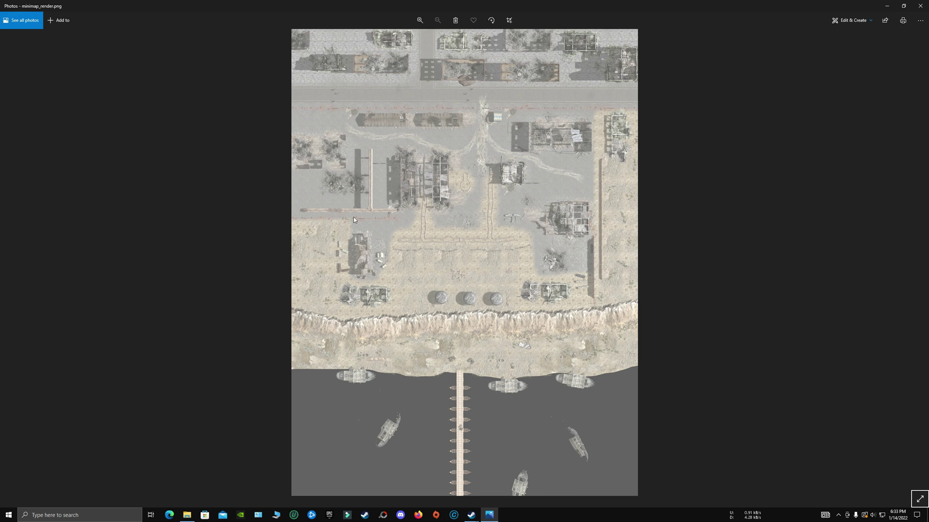
click(919, 6)
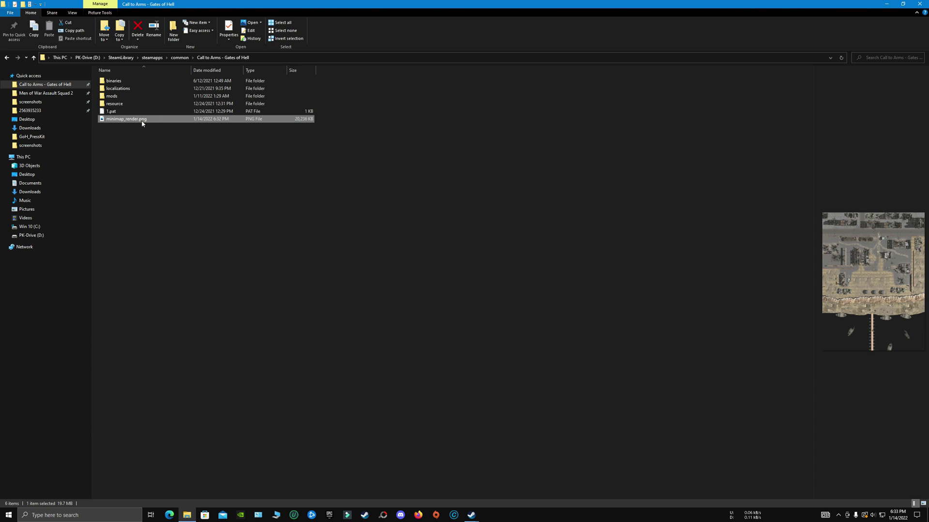
right_click(121, 122)
click(168, 130)
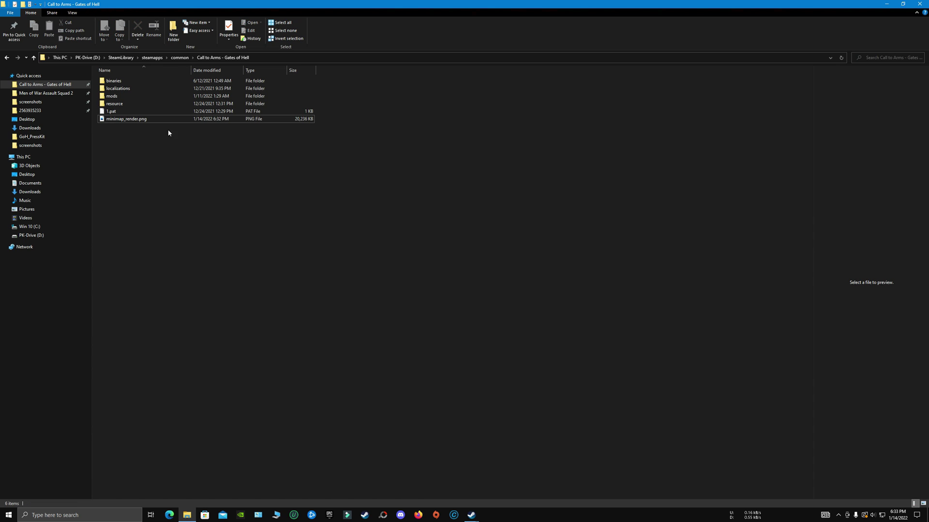
Rename the file minimap_render.png as minimap-1.png.
click(118, 124)
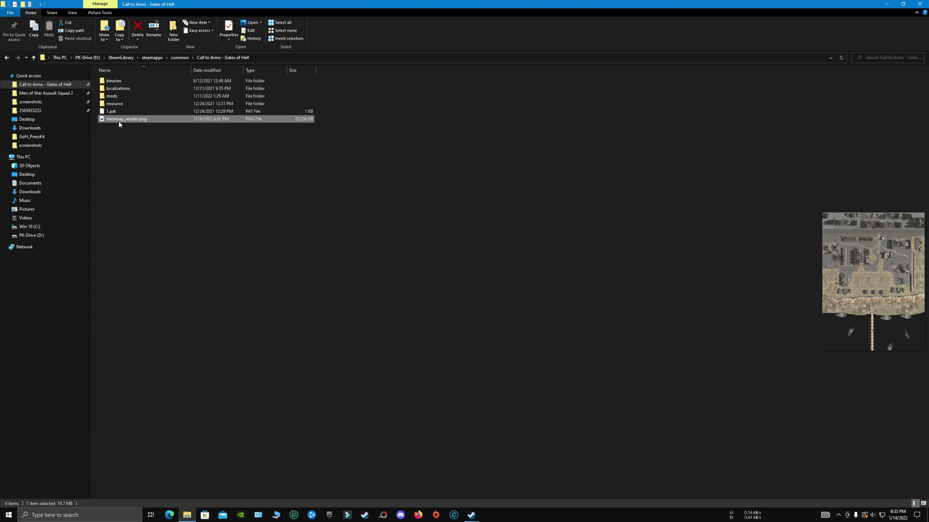
click(139, 130)
click(122, 121)
click(129, 139)
click(126, 120)
right_click(137, 121)
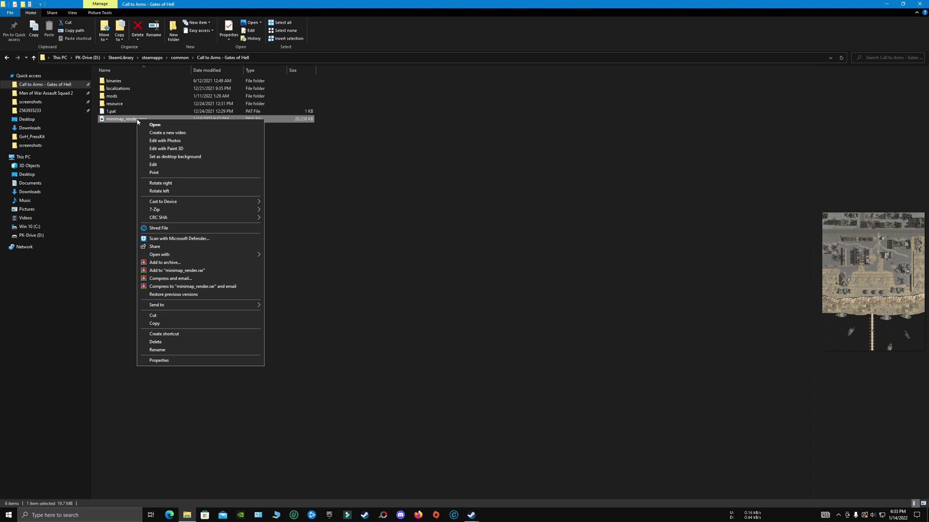
click(154, 350)
text(minimap-1)
click(141, 334)
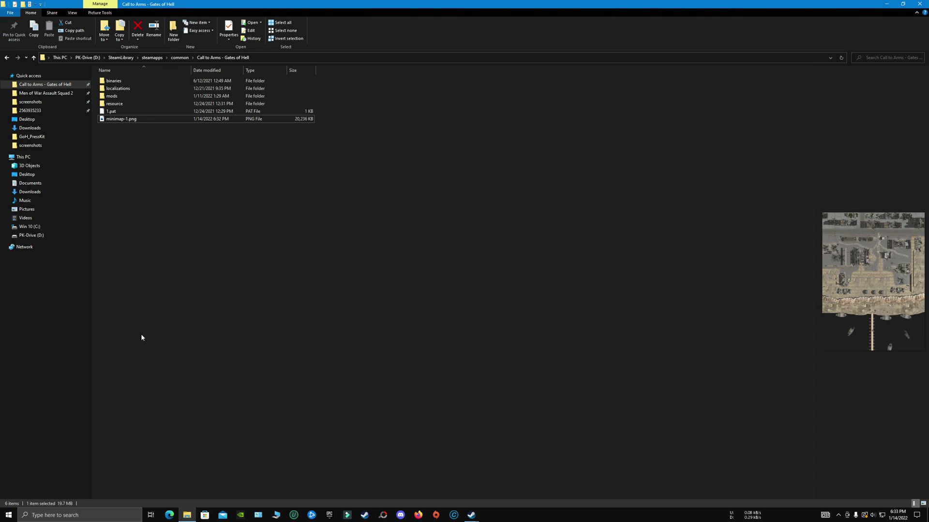
View minimap-1.png, open it in Paint, examine the whole map image and its pixel dimensions, and close it.
double_click(116, 121)
click(919, 4)
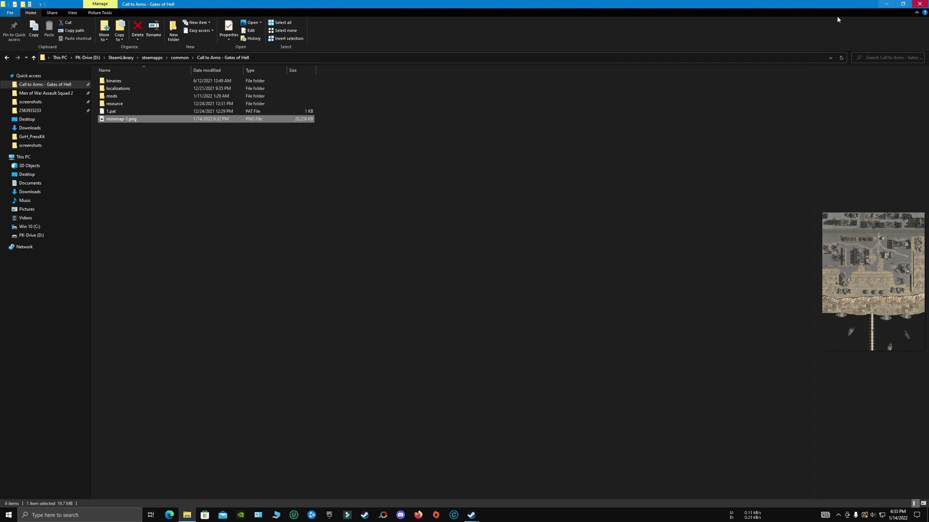
right_click(115, 122)
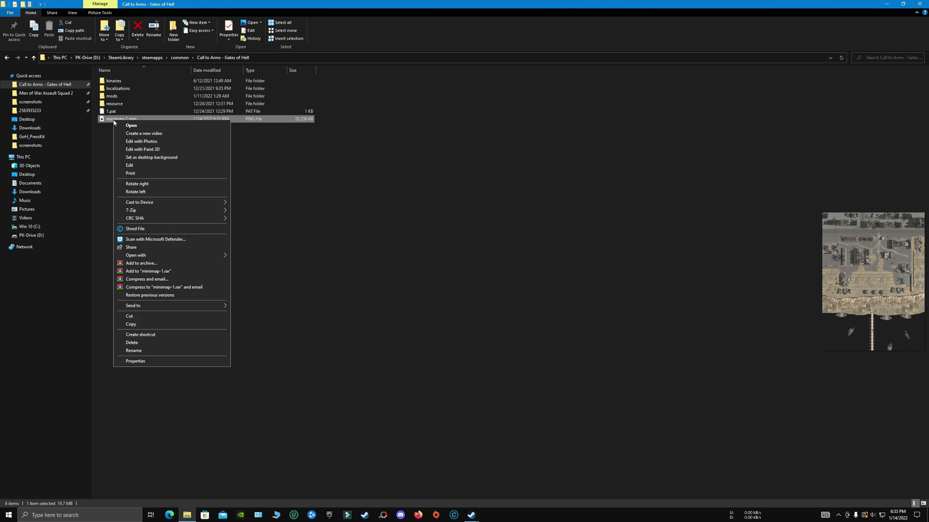
click(149, 166)
scroll(145, 167, down, 10)
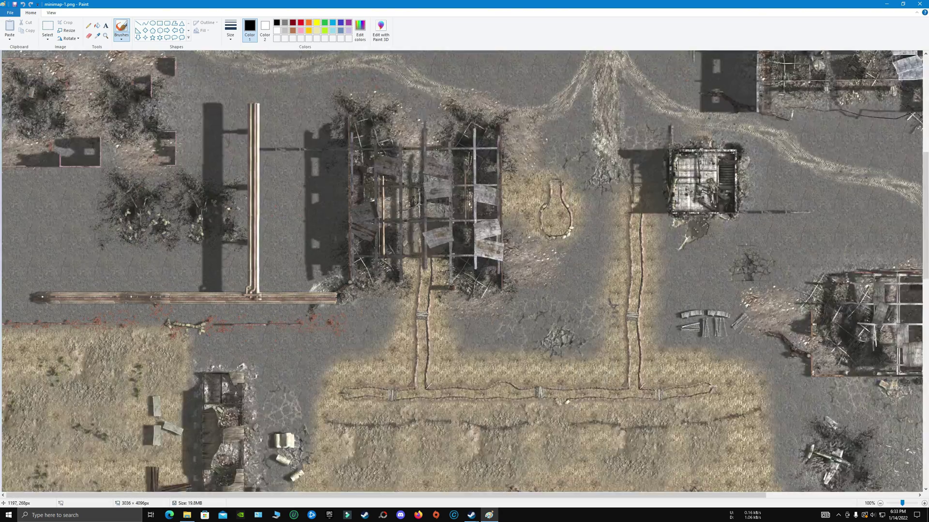
ctrl+scroll(437, 152, down, 3)
ctrl+scroll(309, 243, up, 2)
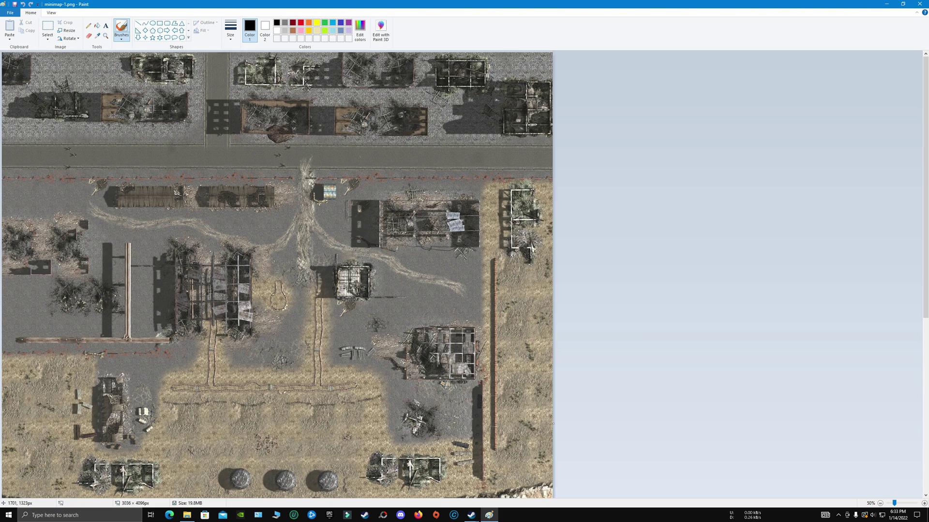
scroll(180, 337, down, 10)
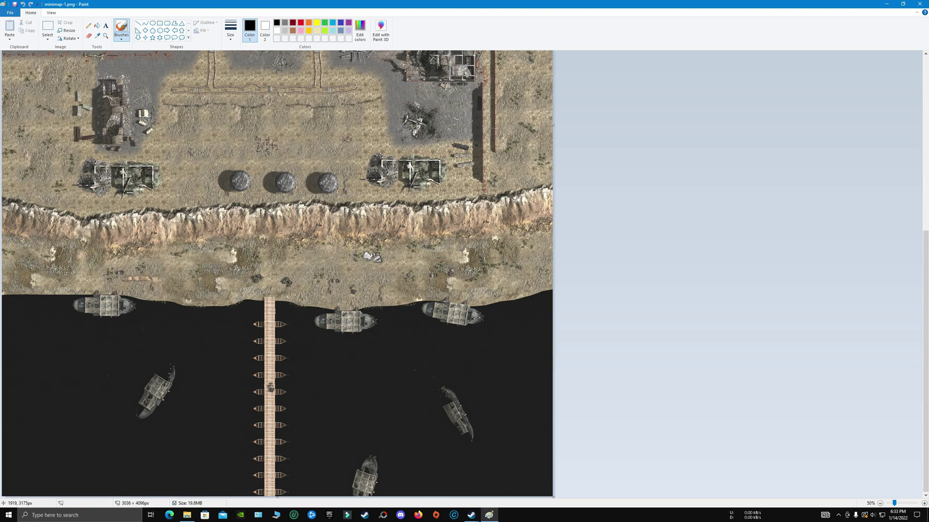
scroll(350, 330, up, 5)
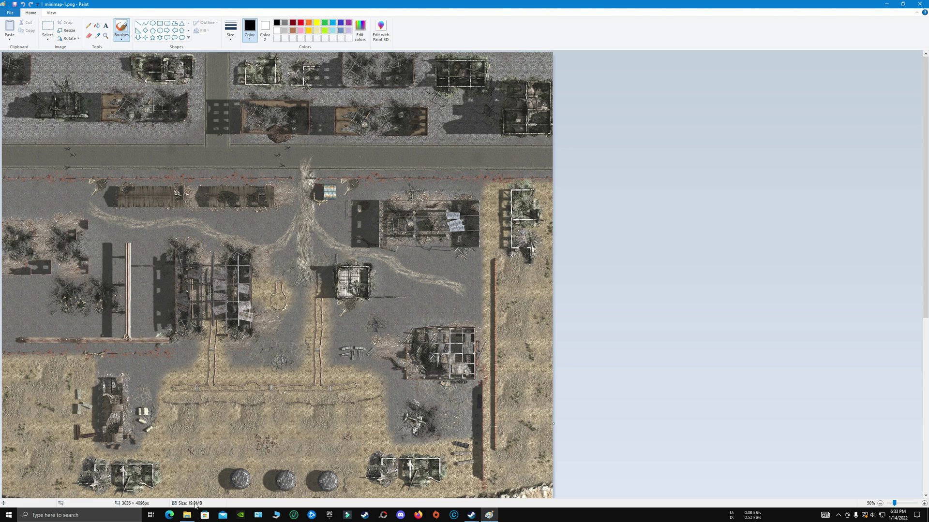
click(919, 4)
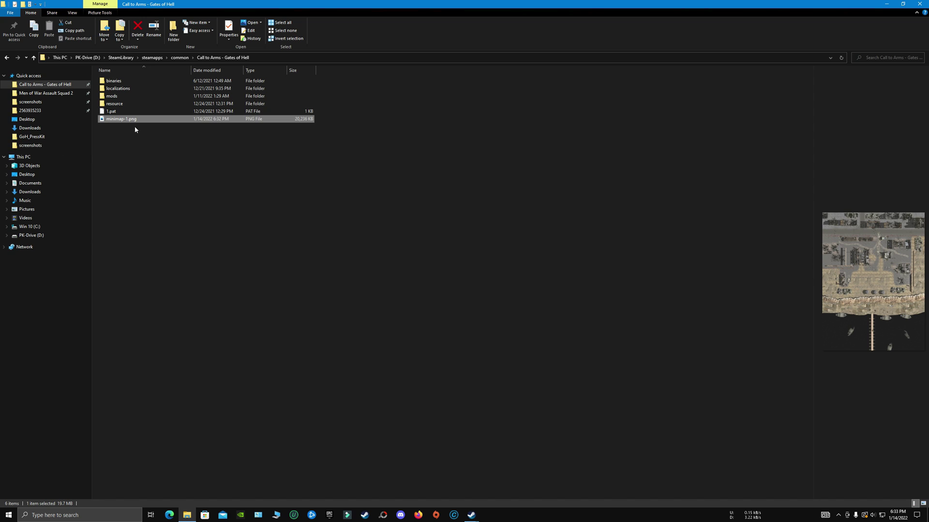
Switch to PhotoScape and load minimap-1.png from the Call to Arms - Gates of Hell folder into its editor.
click(383, 514)
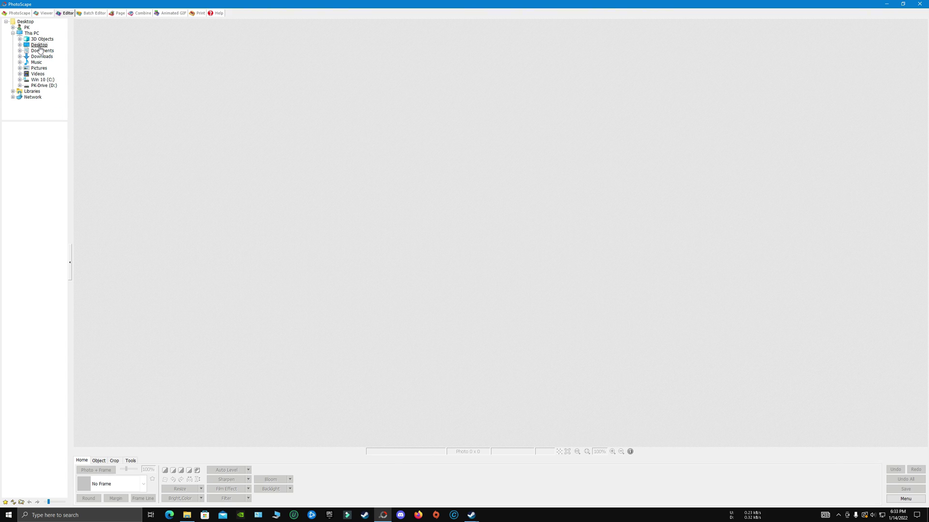
click(44, 85)
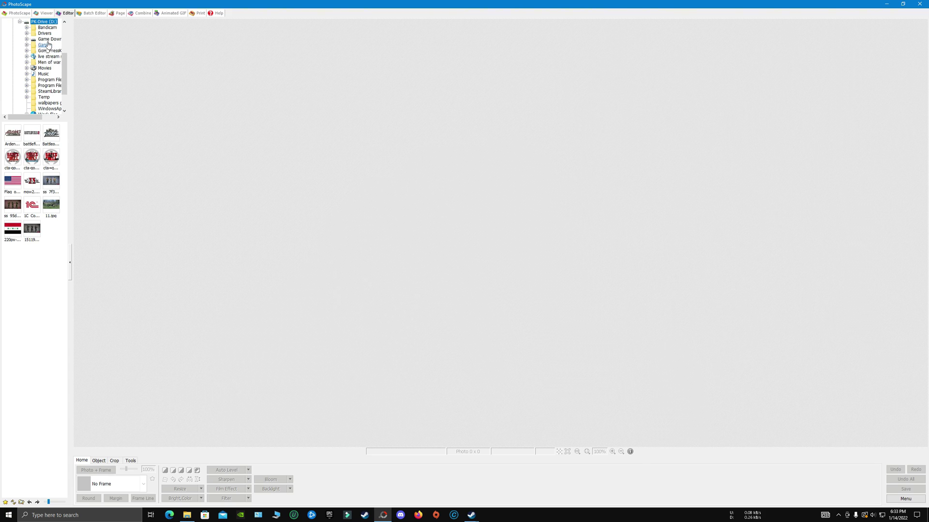
scroll(38, 58, up, 4)
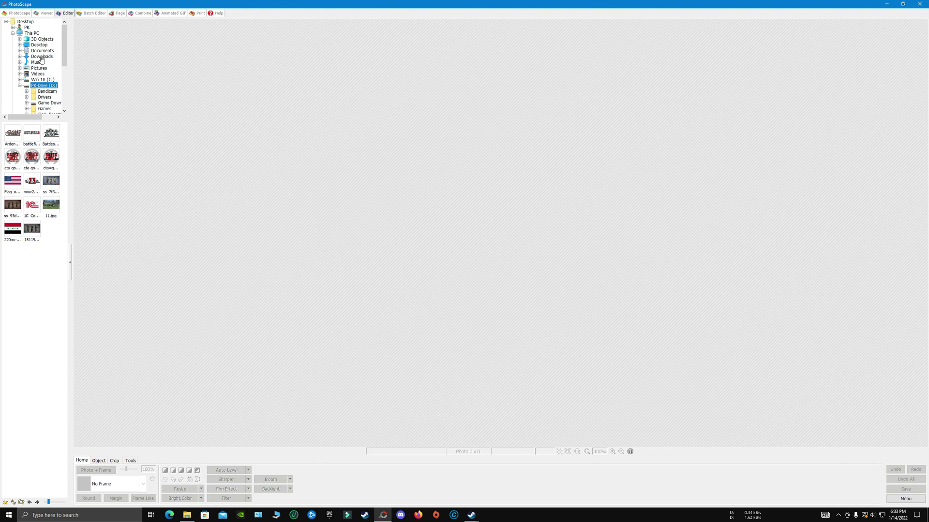
click(903, 4)
drag(223, 8, 685, 67)
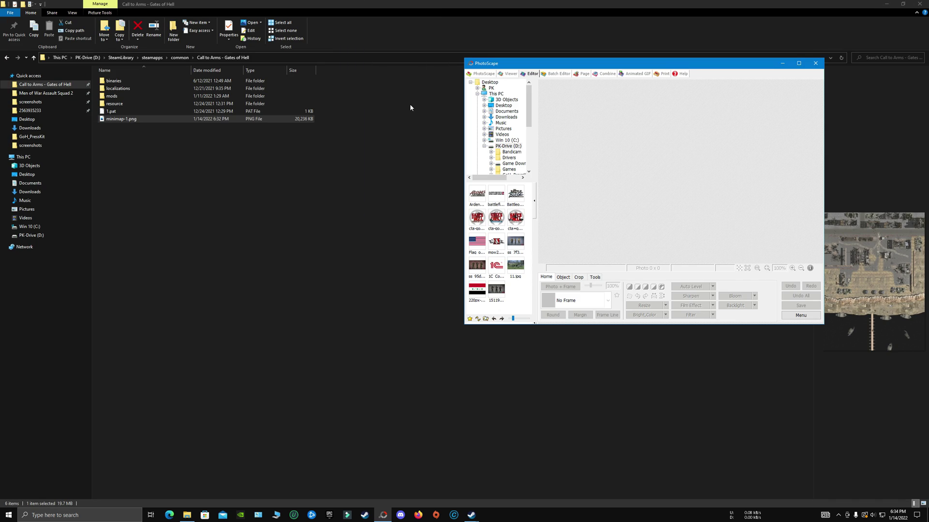
drag(172, 118, 716, 164)
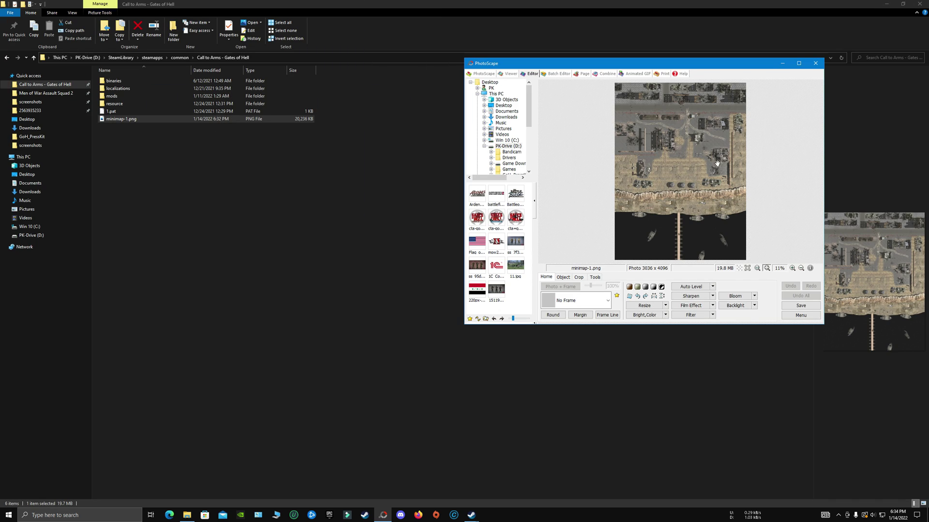
click(798, 64)
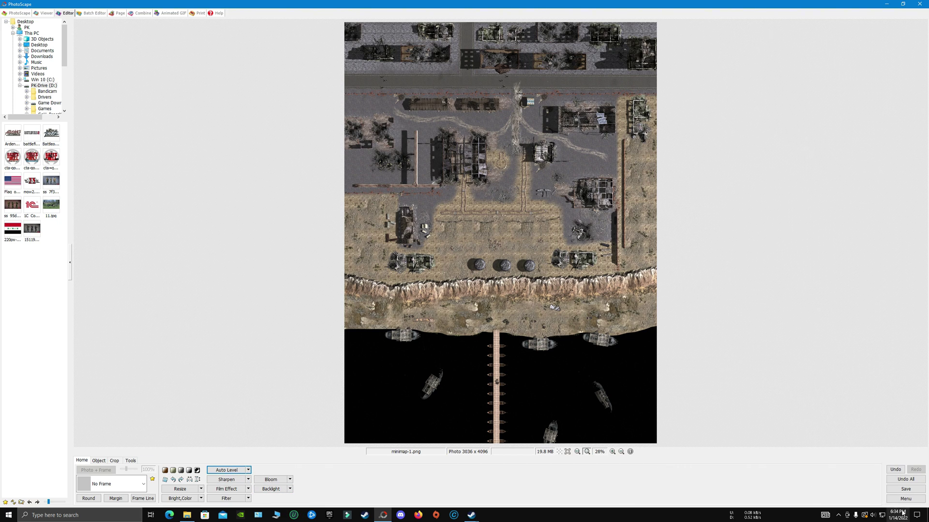
Apply Auto Level and Backlight to the map image, save it as a separate PNG named minimap, and close PhotoScape.
click(265, 489)
click(899, 489)
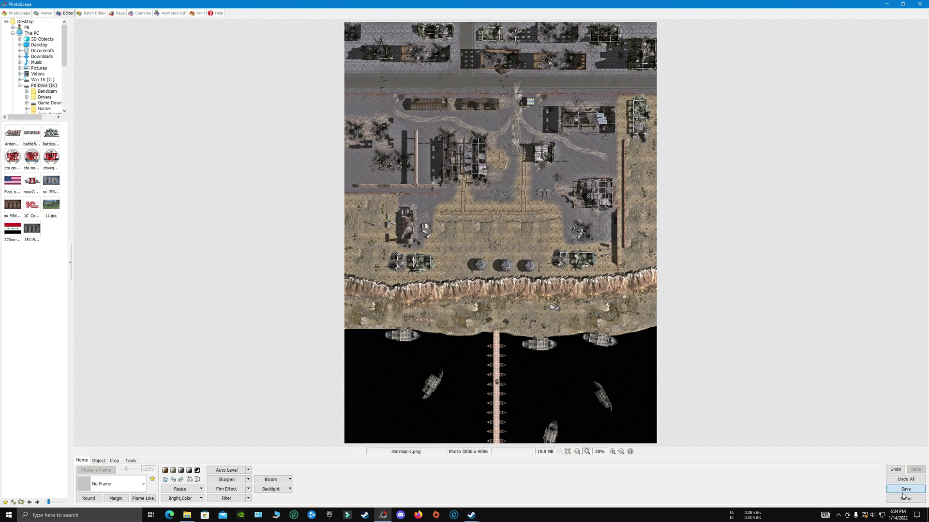
click(393, 260)
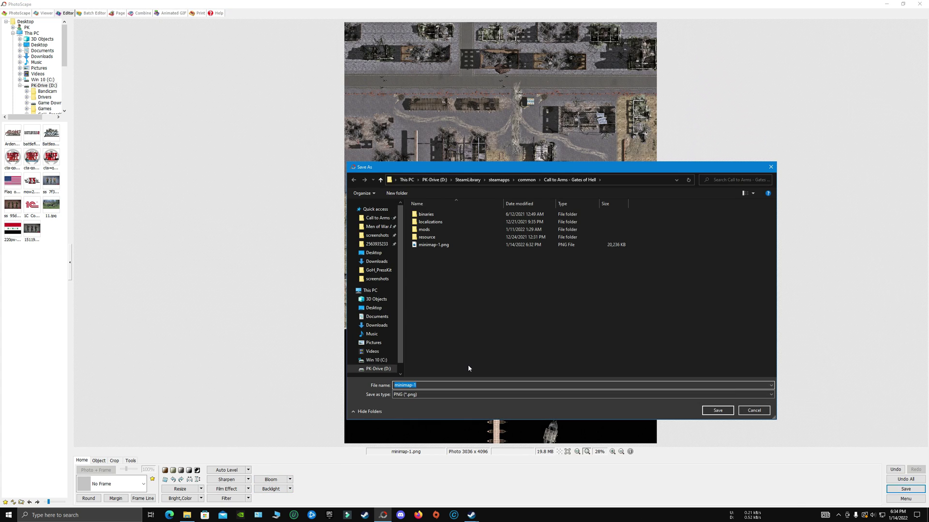
key(Right)
key(BackSpace)
key(BackSpace)
key(Return)
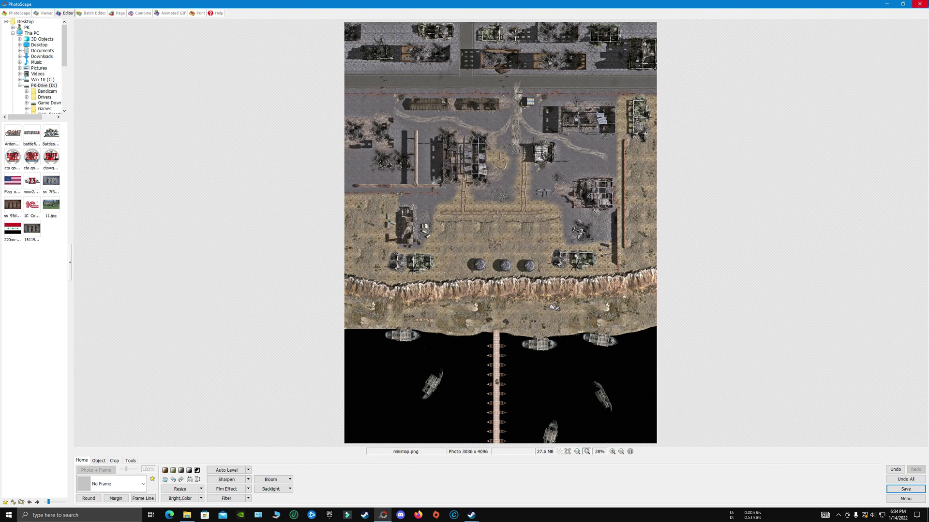
click(919, 3)
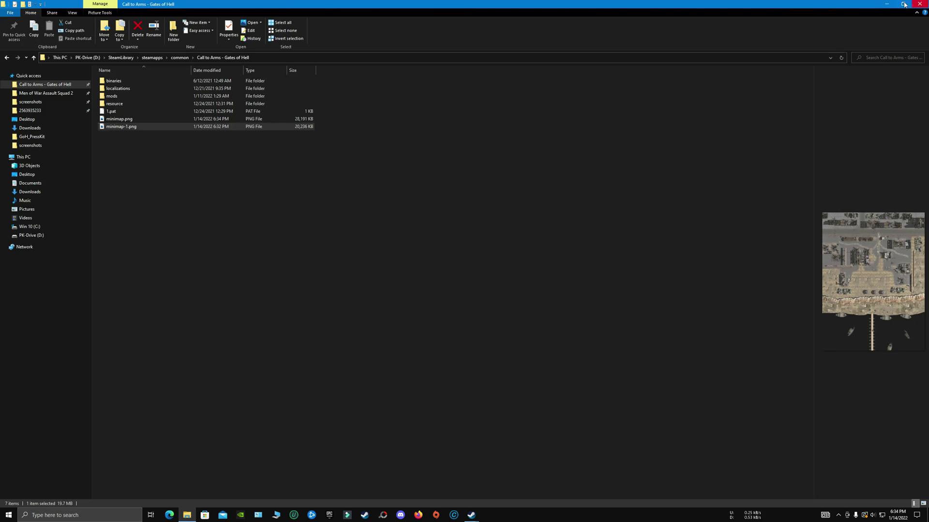
Copy minimap.png from the game folder into the volga map folder under resource/map.
right_click(124, 119)
click(156, 317)
double_click(123, 104)
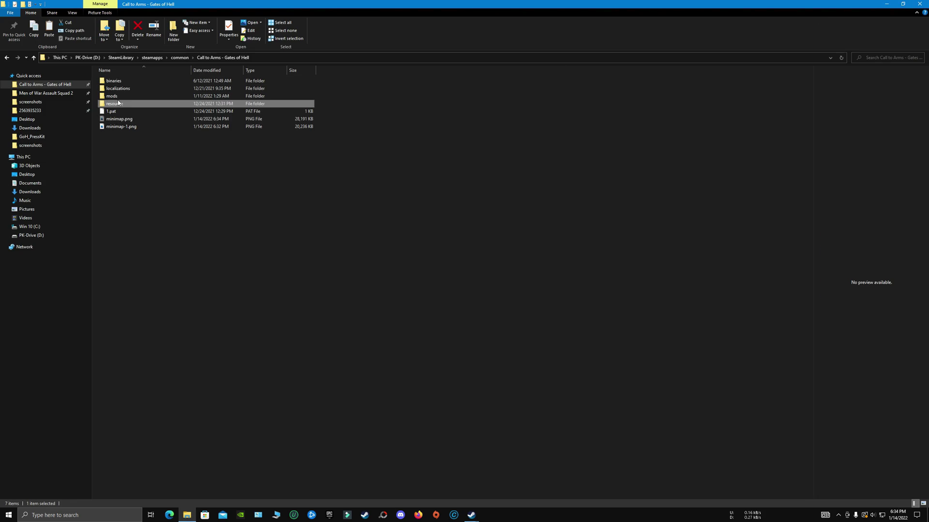
click(115, 98)
double_click(114, 99)
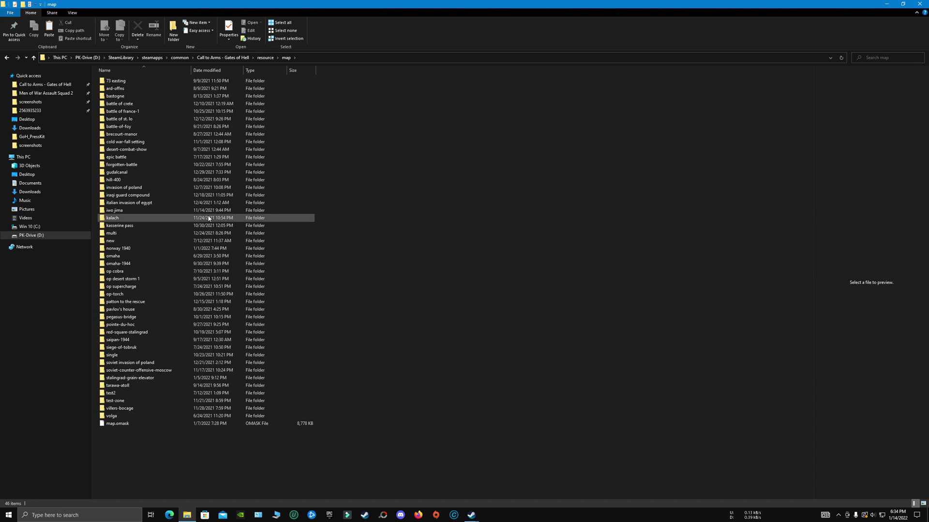
double_click(112, 416)
right_click(265, 241)
click(282, 291)
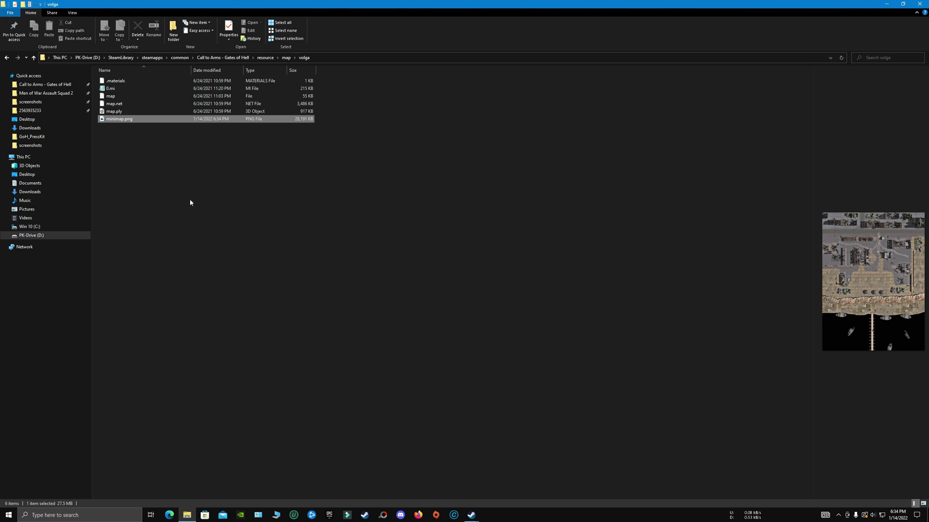
click(226, 232)
Switch to Steam and launch Call to Arms - Gates of Hell: Ostfront in Editor mode.
click(470, 515)
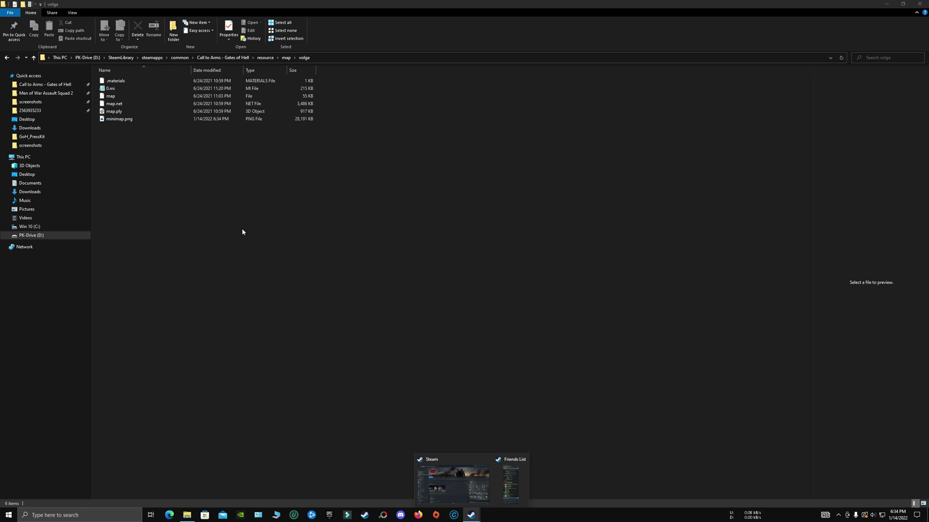
click(459, 475)
click(167, 159)
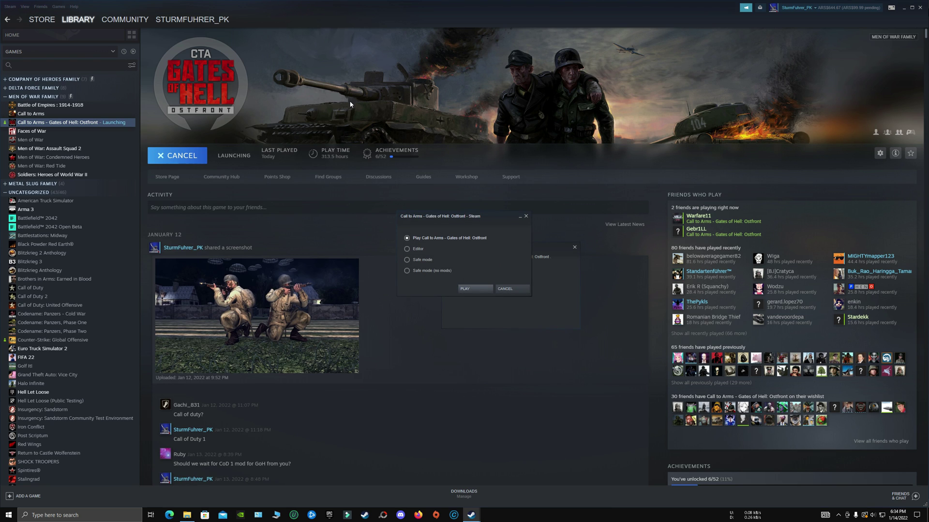
key(Return)
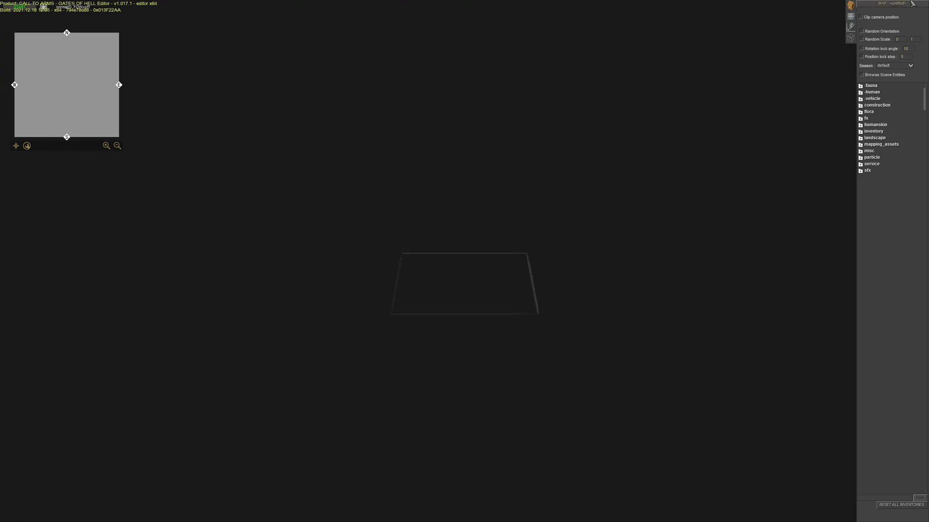
Open the volga map in the game editor.
key(Escape)
click(466, 267)
scroll(483, 261, down, 15)
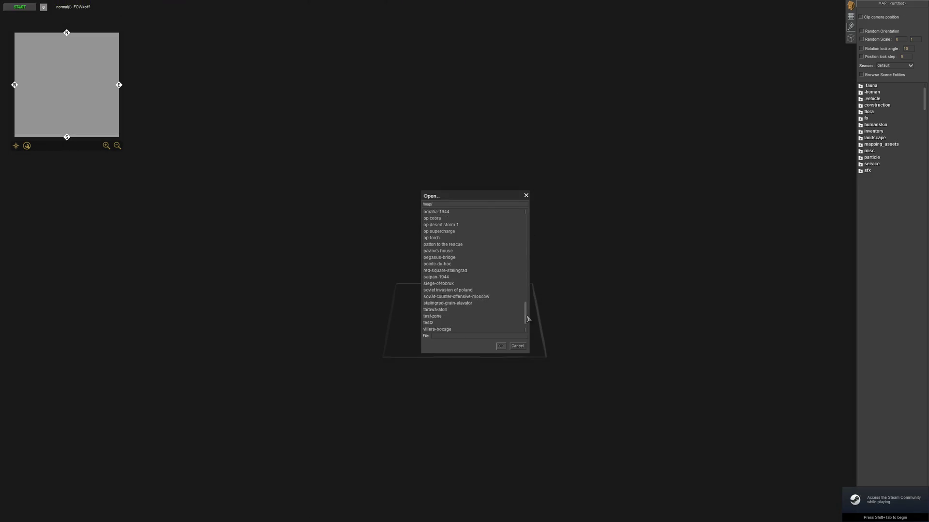
click(445, 329)
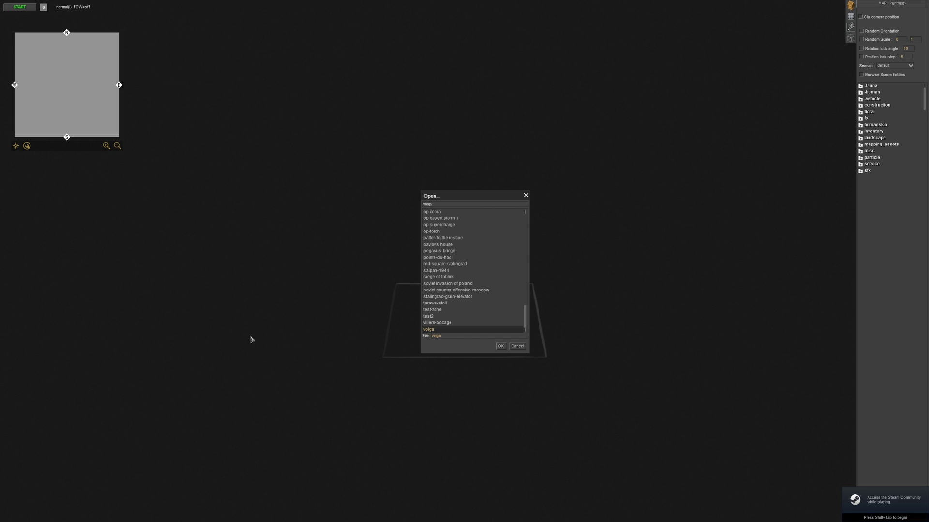
key(Return)
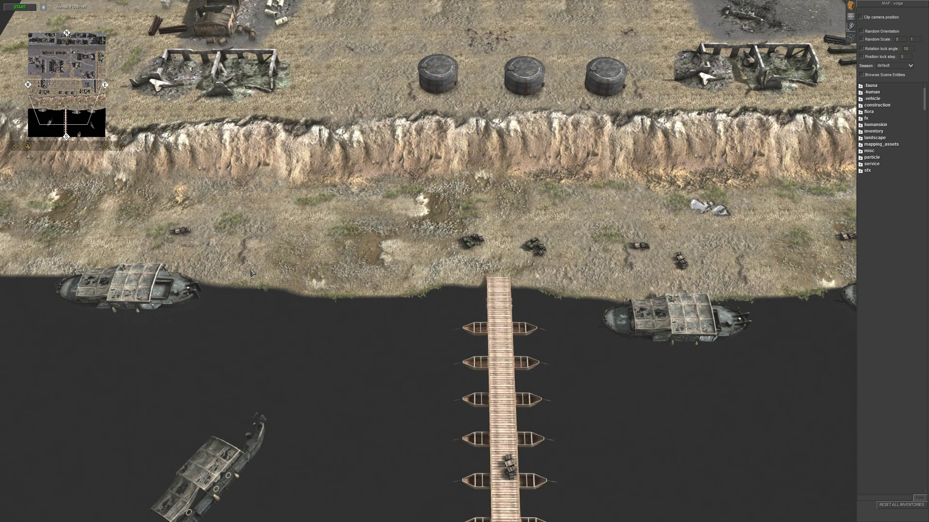
Enlarge the minimap overlay in several zoom stages and compare it with the volga scene from different camera angles.
middle_drag(245, 262, 320, 207)
click(106, 145)
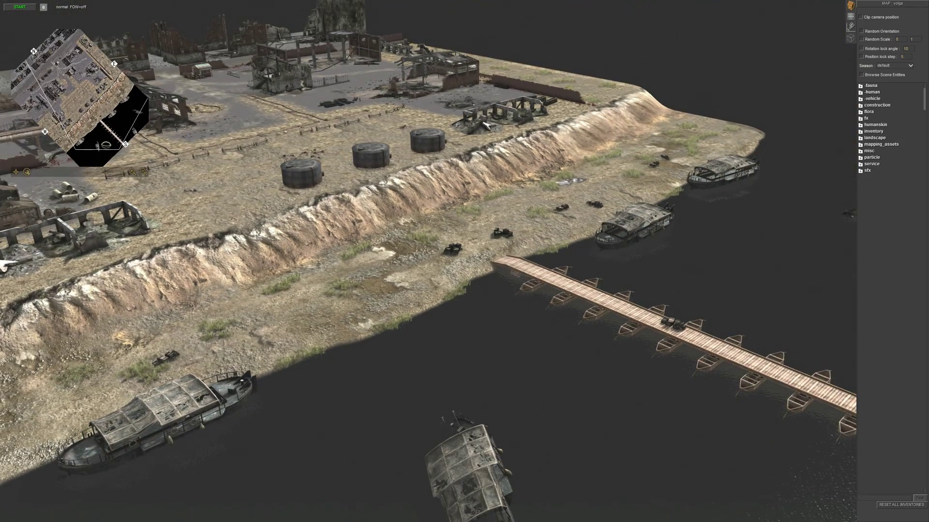
click(131, 172)
click(158, 197)
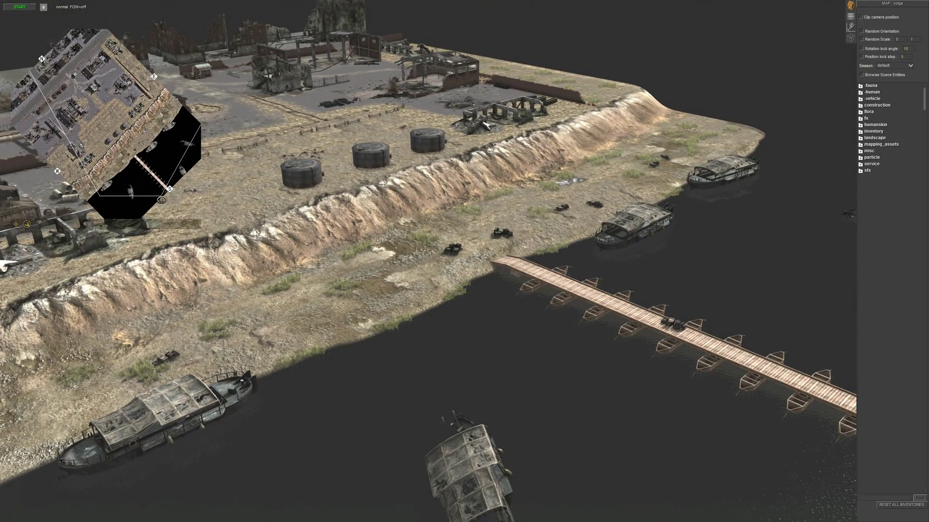
click(186, 226)
click(212, 251)
middle_drag(403, 217, 327, 217)
mouse_move(439, 2)
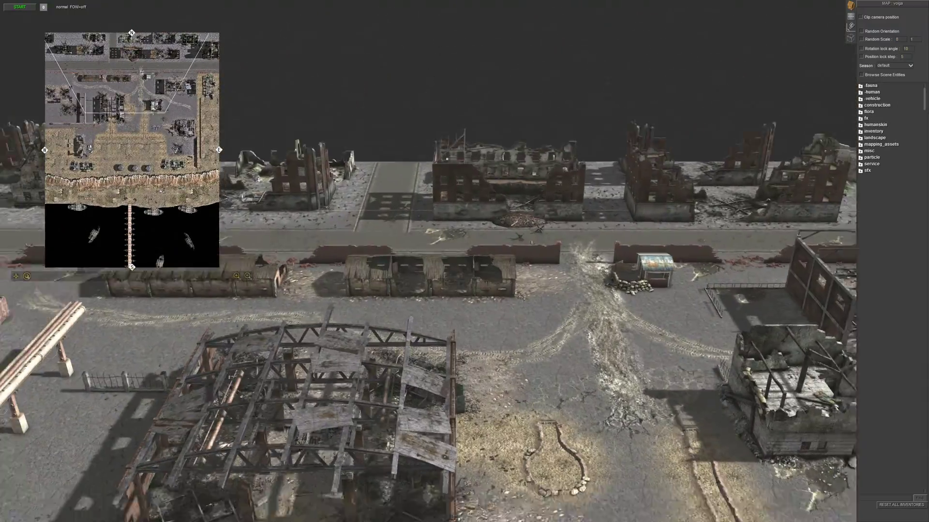
Examine how the minimap's orientation and view cone match the volga scene while circling the riverbank, storage tanks and ruined buildings.
mouse_move(16, 487)
scroll(360, 117, up, 2)
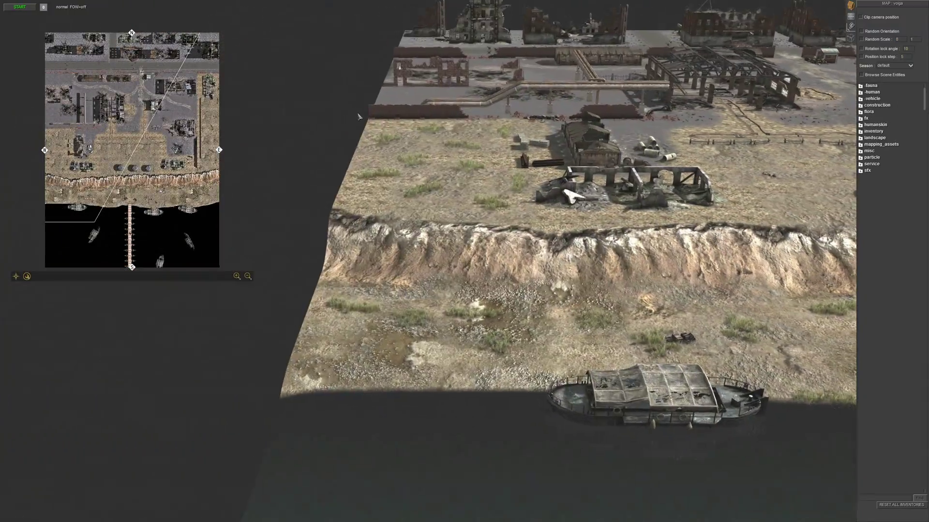
middle_drag(359, 117, 474, 117)
mouse_move(467, 2)
mouse_move(2, 290)
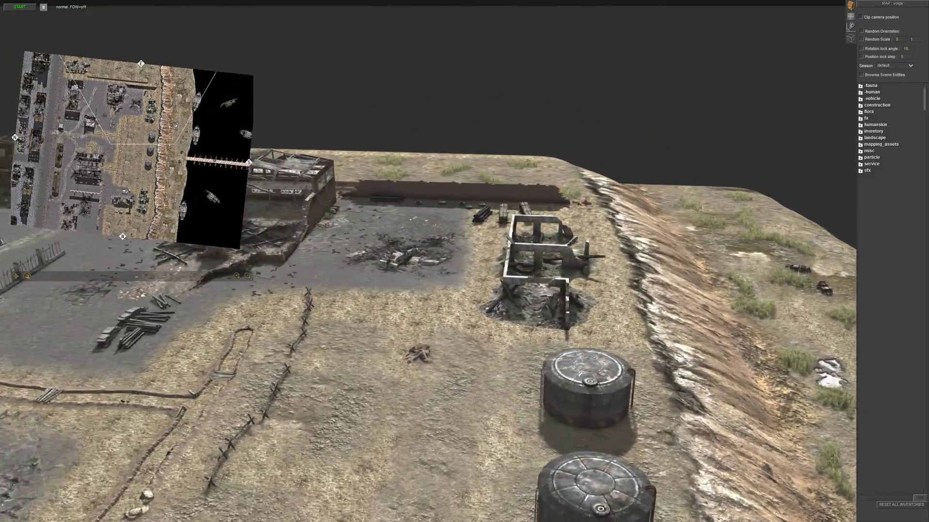
middle_drag(414, 243, 637, 250)
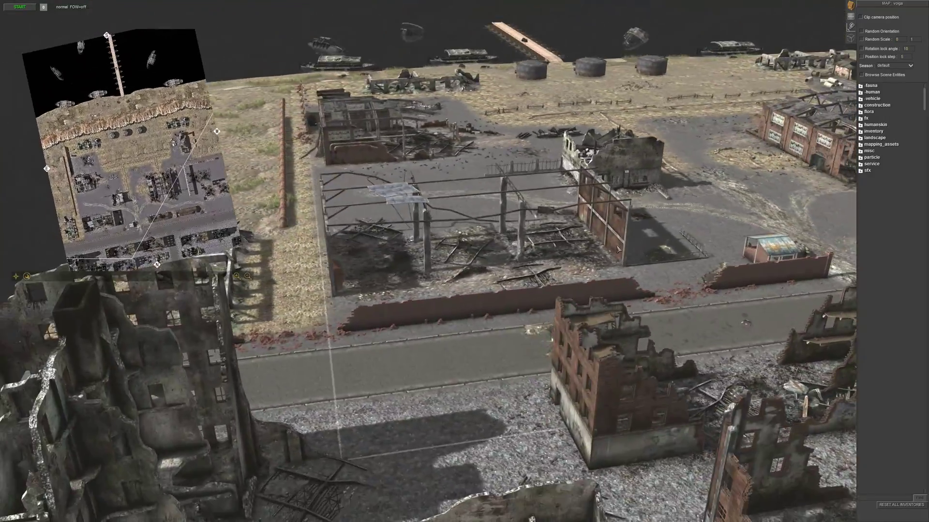
mouse_move(926, 2)
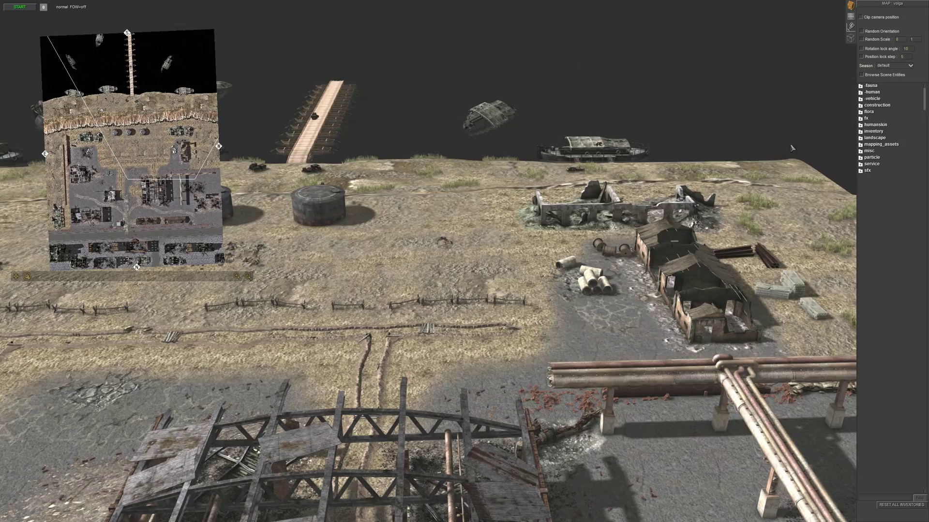
scroll(579, 233, up, 2)
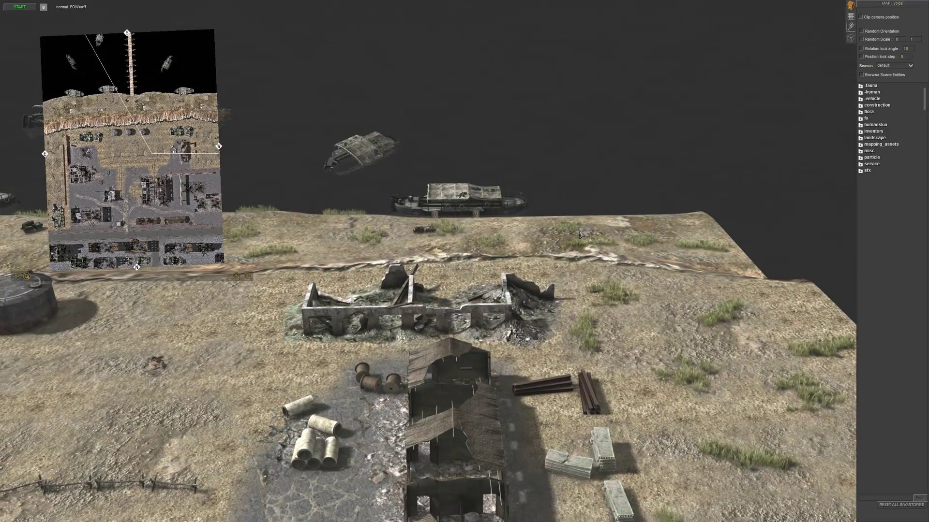
middle_drag(637, 216, 269, 208)
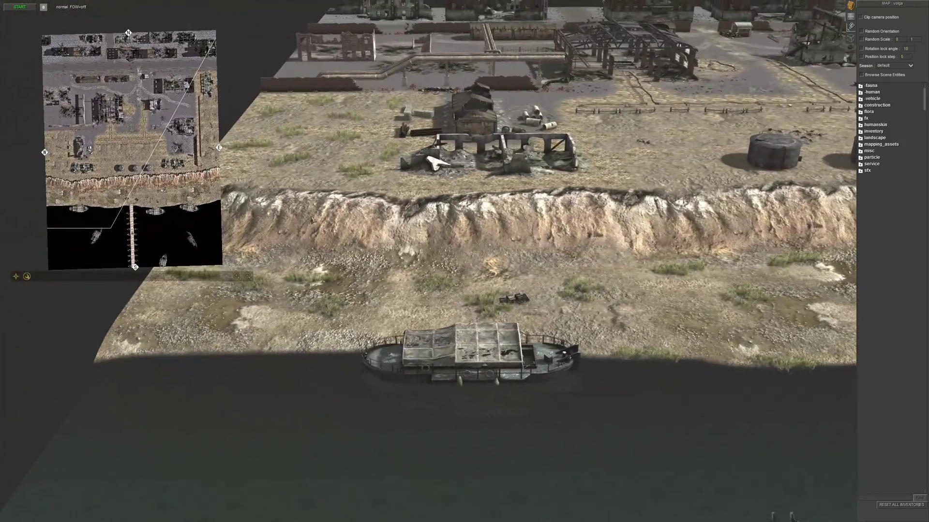
key(Up)
key(Right)
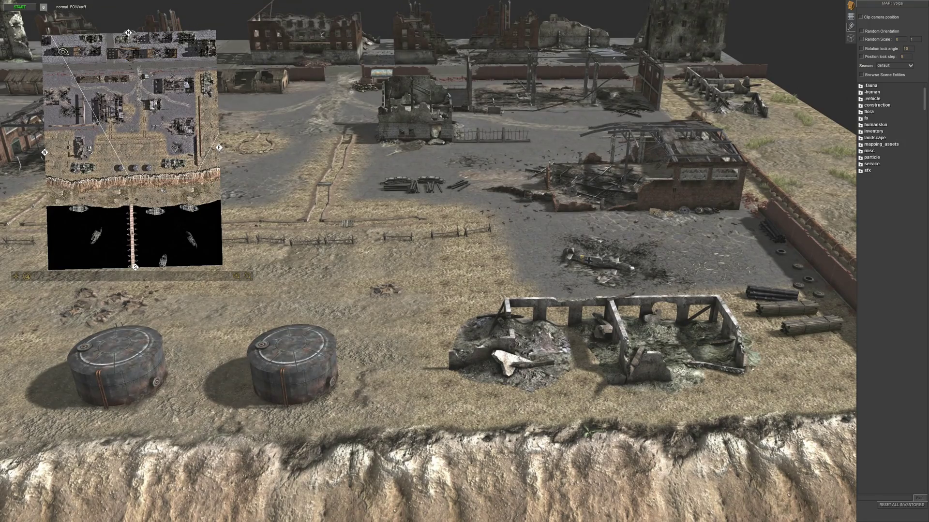
middle_drag(479, 252, 467, 231)
Enlarge the minimap overlay by one stage and look through the Mini-map options for position, size and transparency.
click(236, 276)
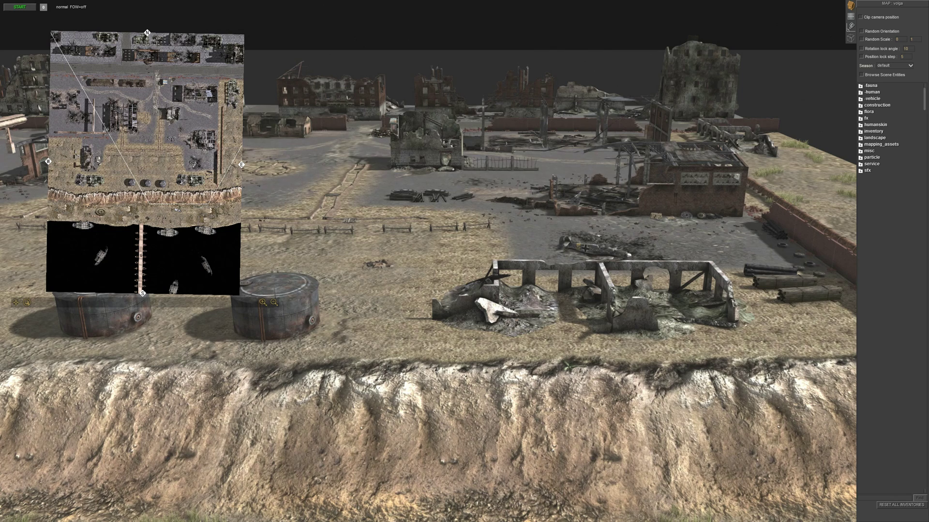
click(27, 303)
click(486, 215)
click(479, 222)
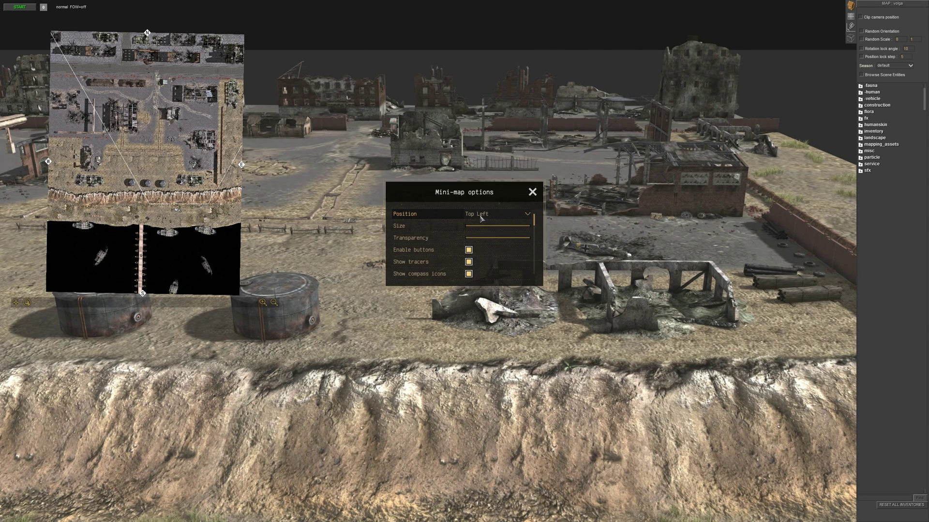
click(532, 192)
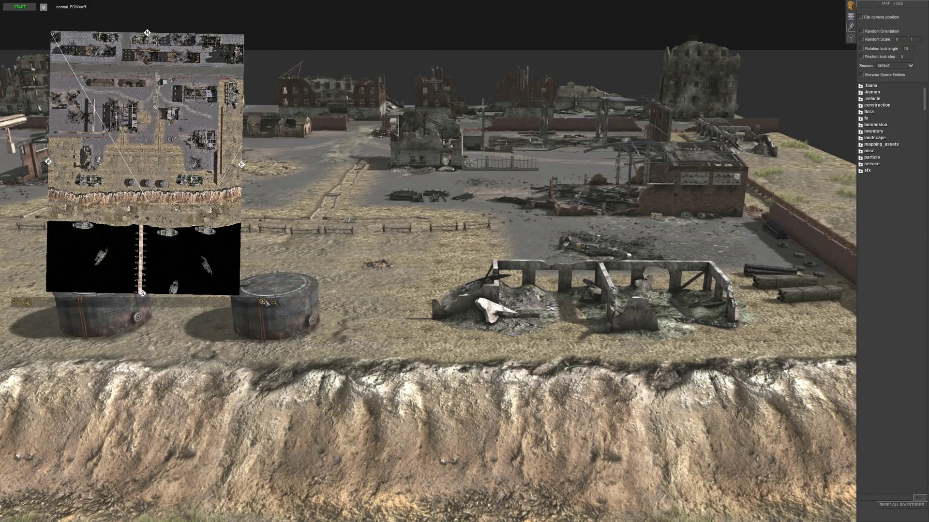
Jump across the map using the minimap and inspect the trenches, rubble and storage tanks from close up and farther away.
drag(208, 182, 162, 175)
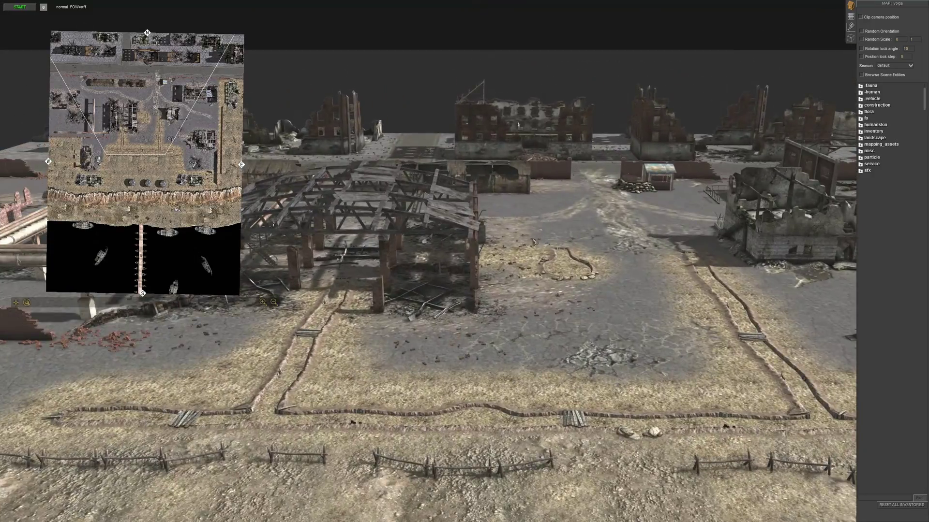
middle_drag(534, 240, 382, 296)
scroll(383, 296, up, 2)
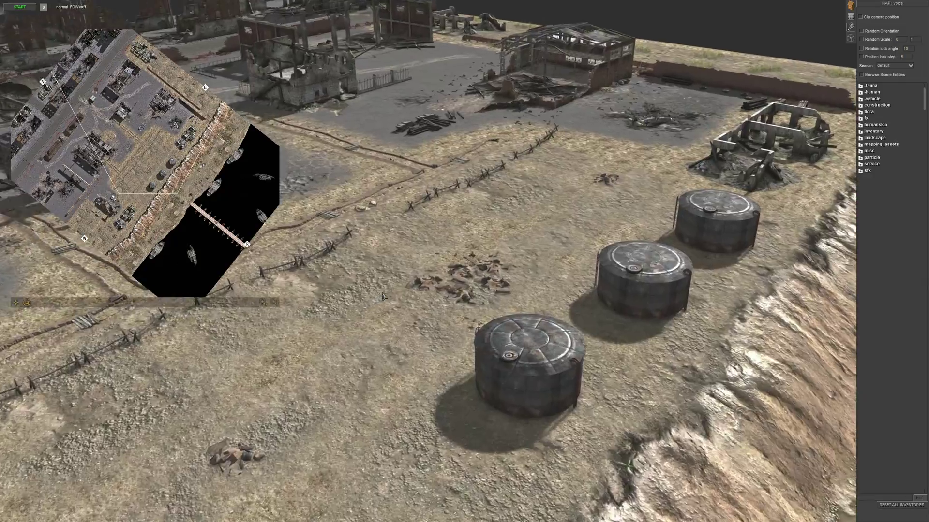
scroll(383, 296, up, 4)
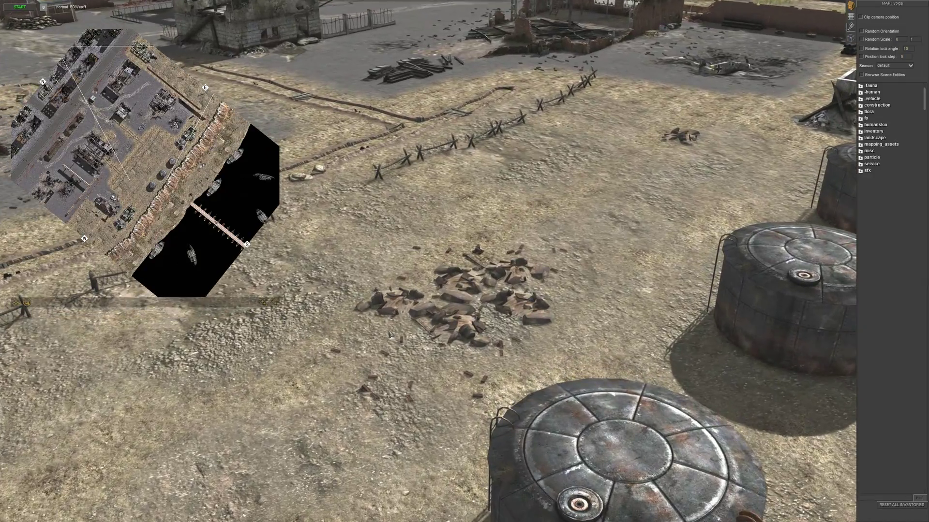
middle_drag(388, 332, 377, 406)
middle_drag(360, 167, 422, 163)
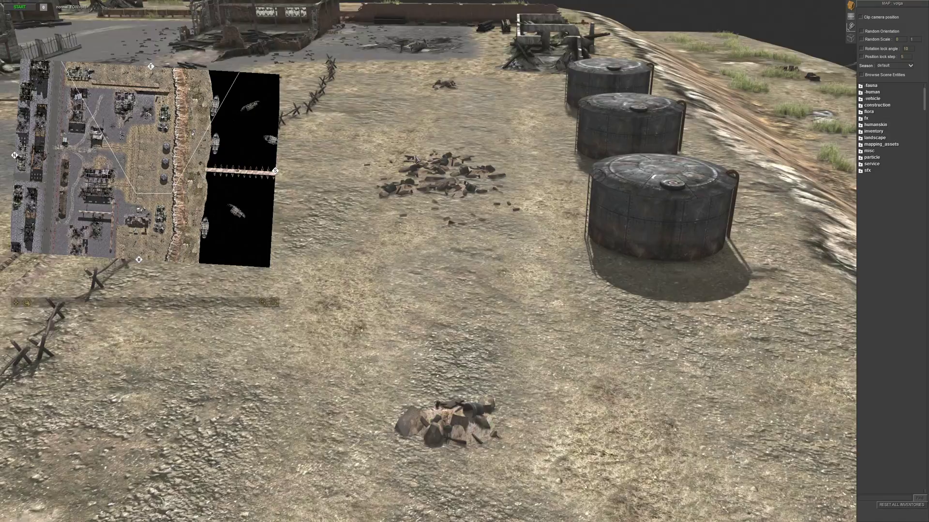
scroll(415, 156, down, 1)
middle_drag(503, 138, 488, 145)
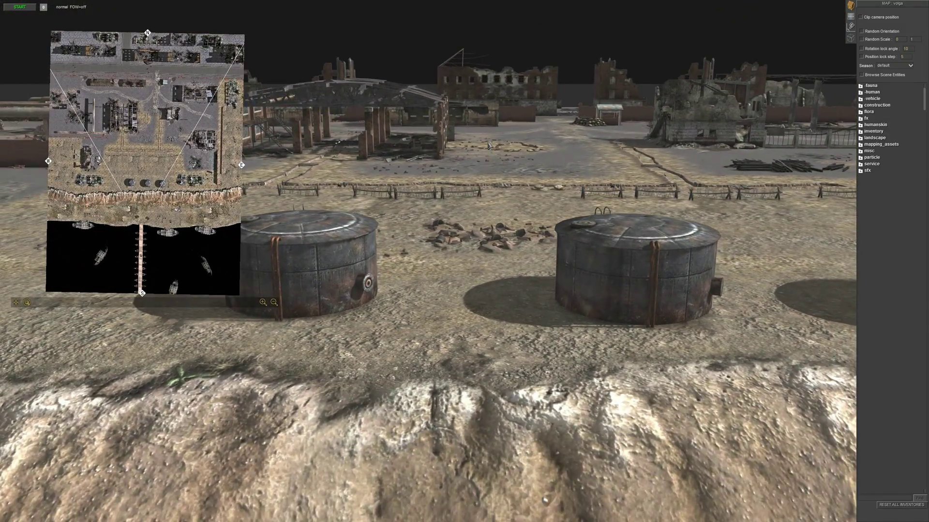
scroll(488, 144, down, 5)
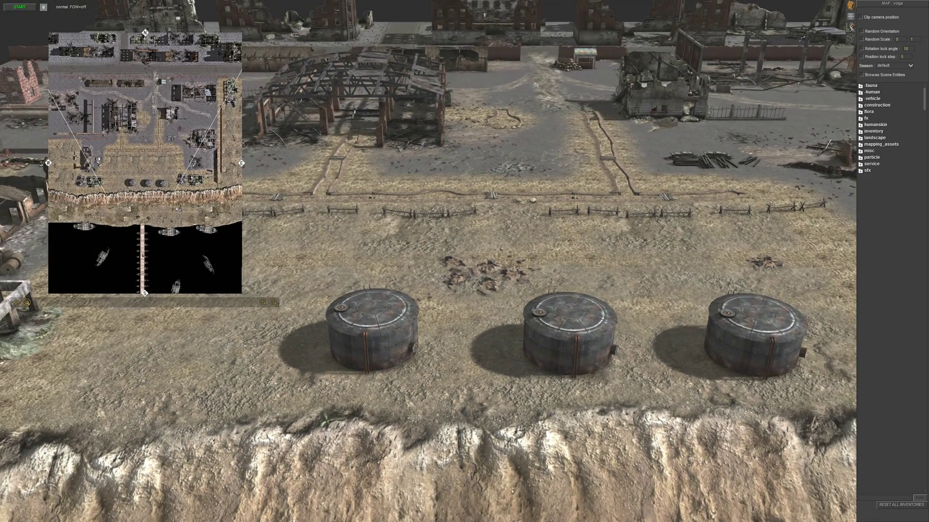
Display the map's bounds and minimap render settings, and shrink the minimap overlay in several stages to a small size.
click(850, 27)
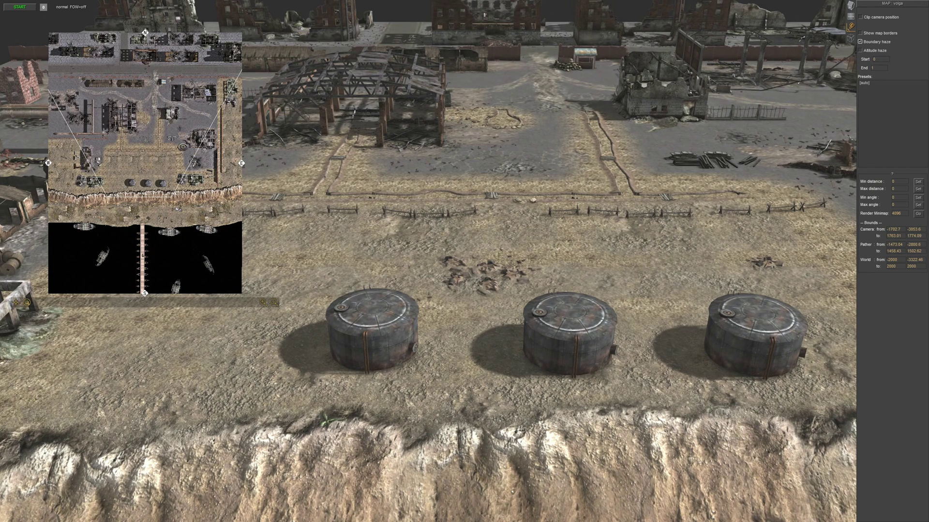
click(275, 304)
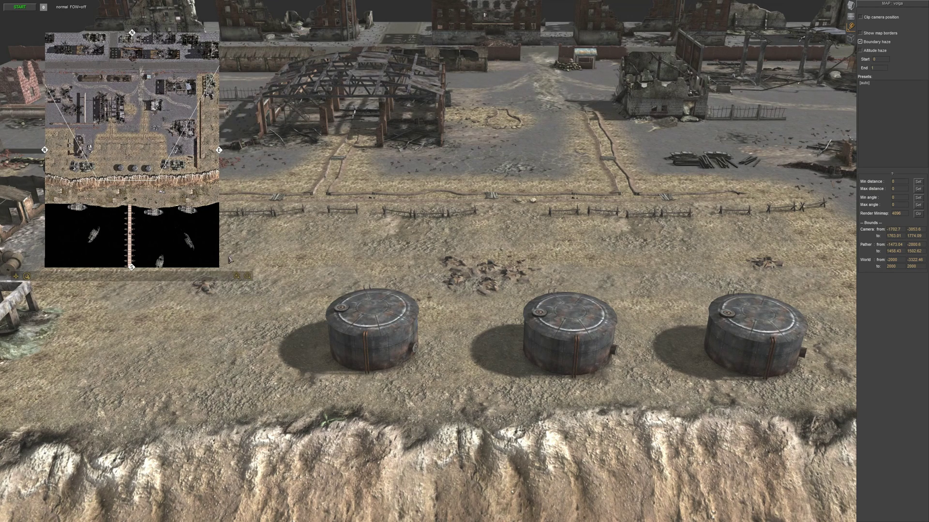
click(245, 279)
click(219, 250)
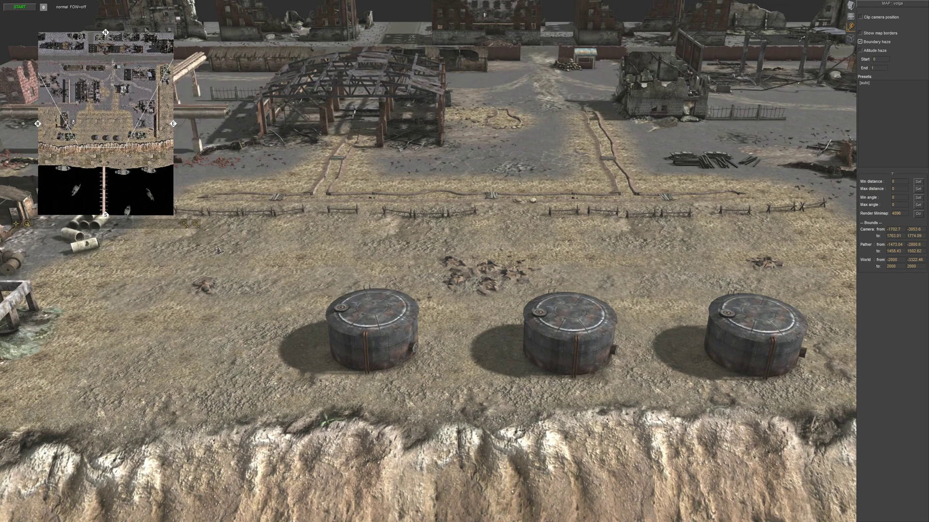
click(196, 224)
click(170, 198)
click(144, 171)
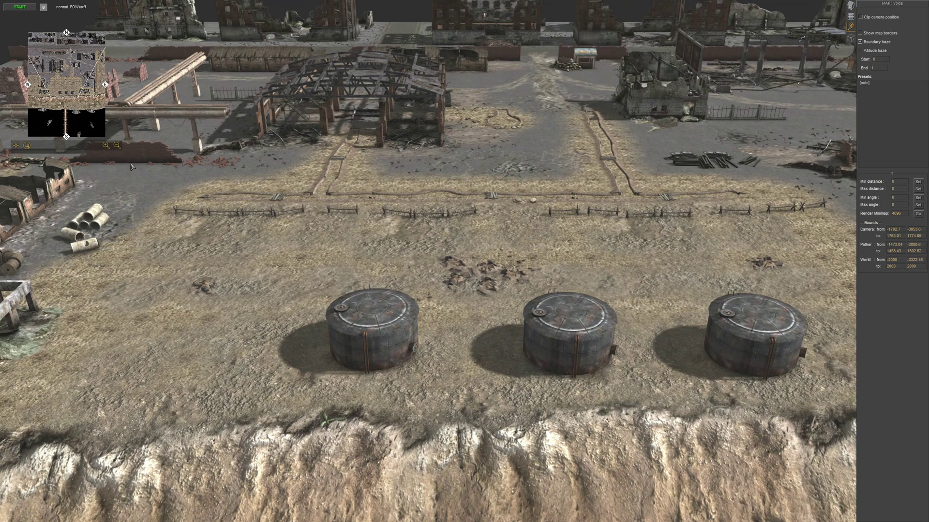
click(103, 147)
click(144, 171)
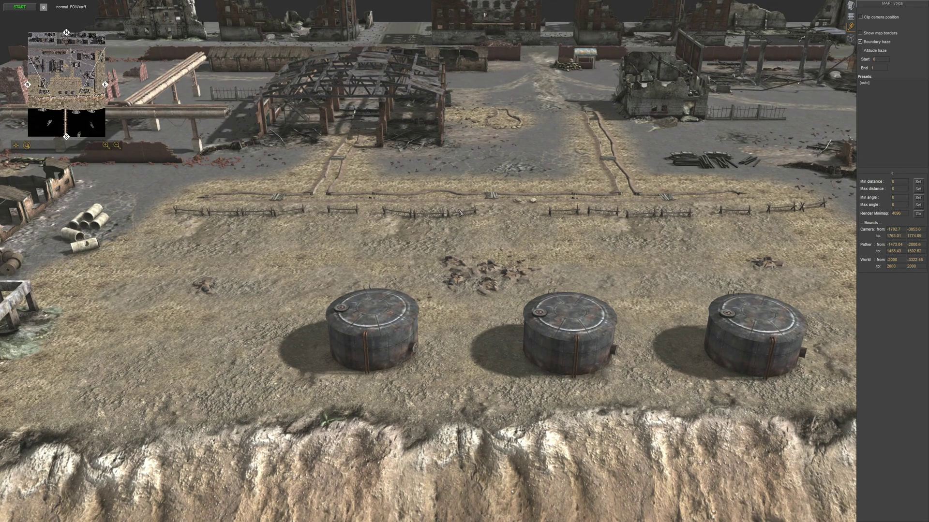